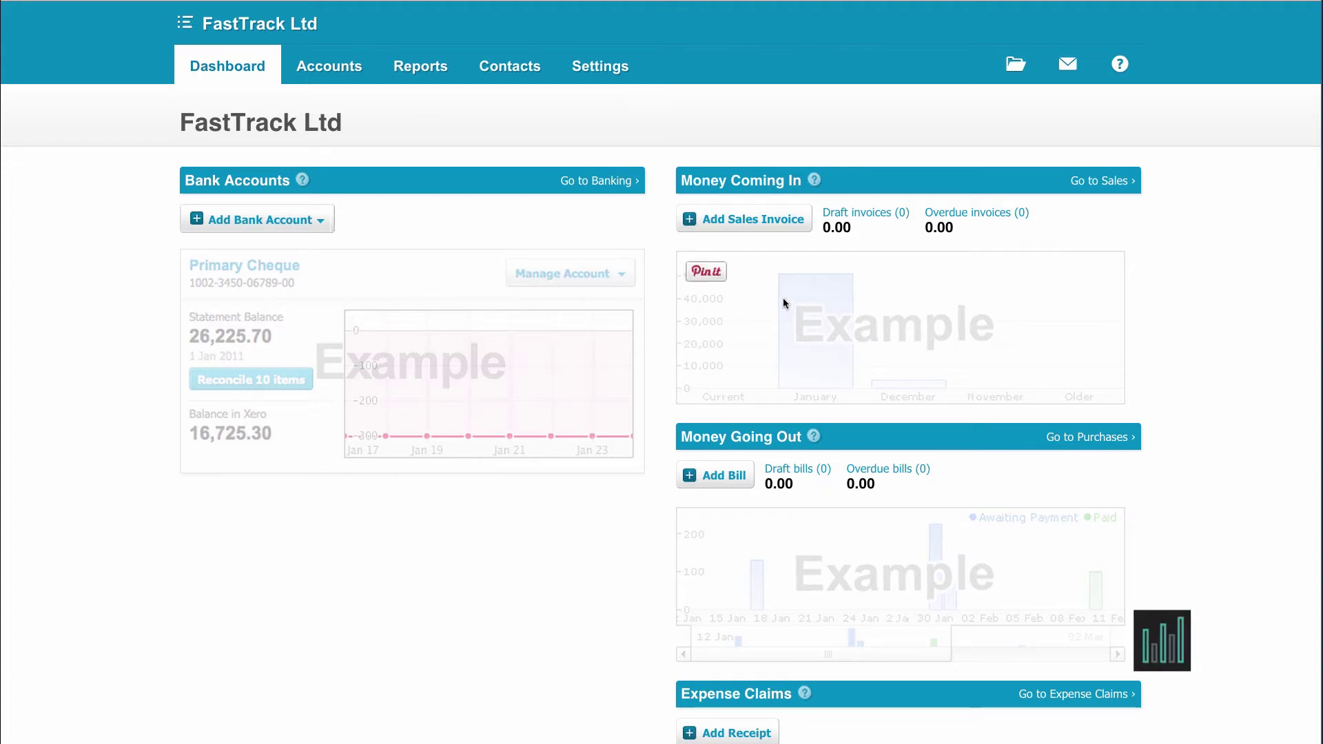
# Start a new ordinary bank account and search 'uk' to list UK banks like HSBC and NatWest
pyautogui.click(319, 221)
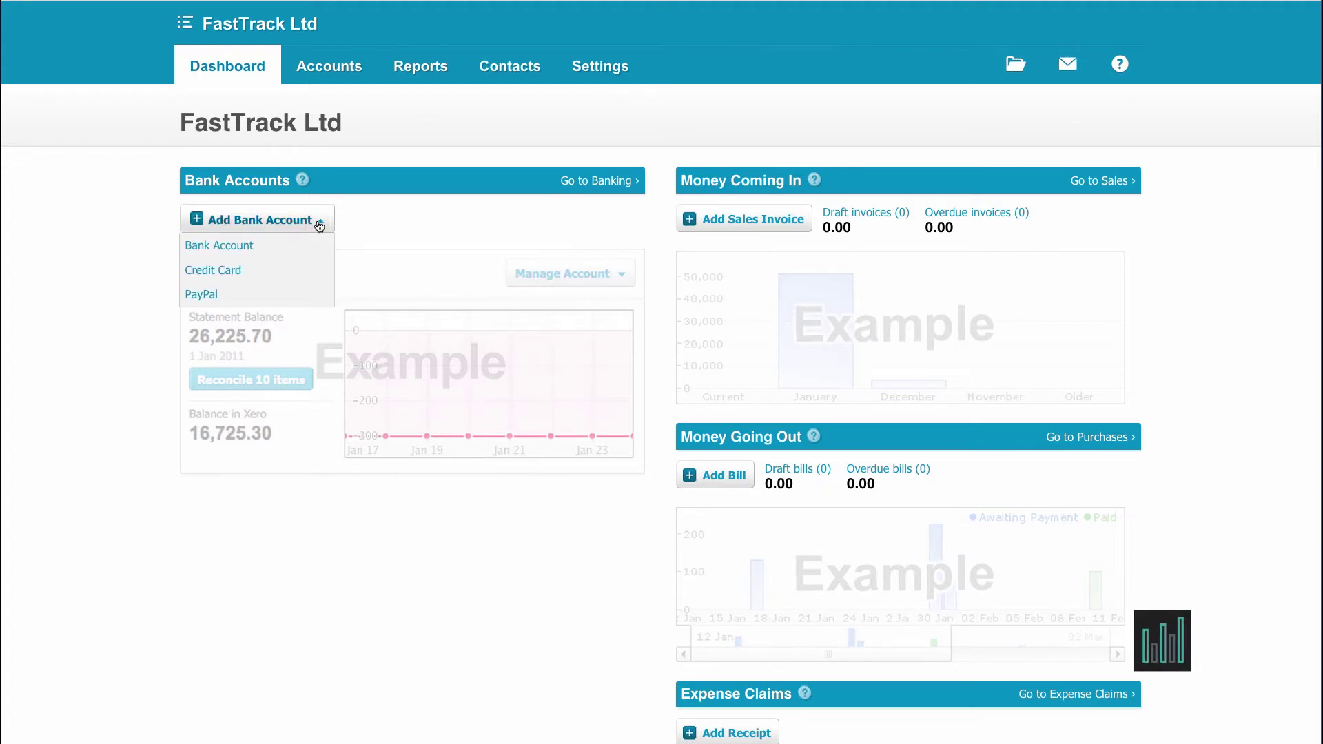
pyautogui.click(303, 243)
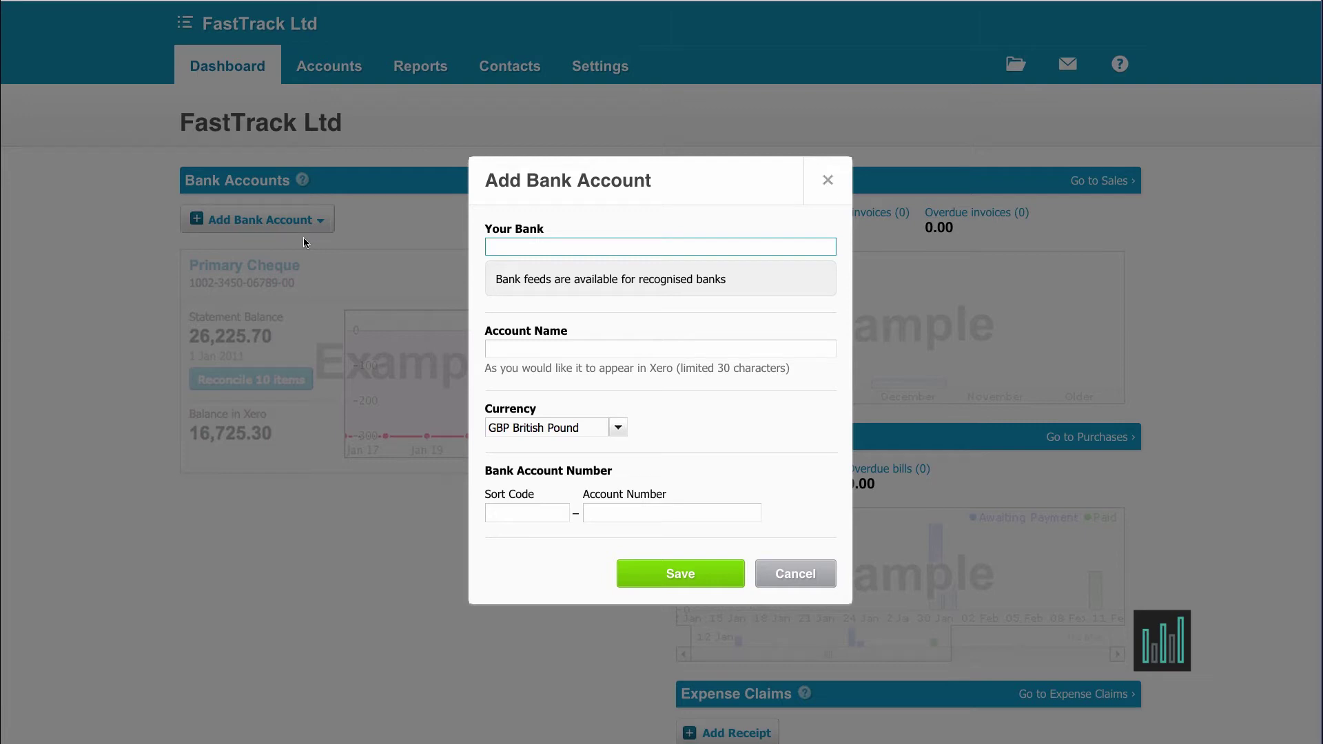
pyautogui.write('uk')
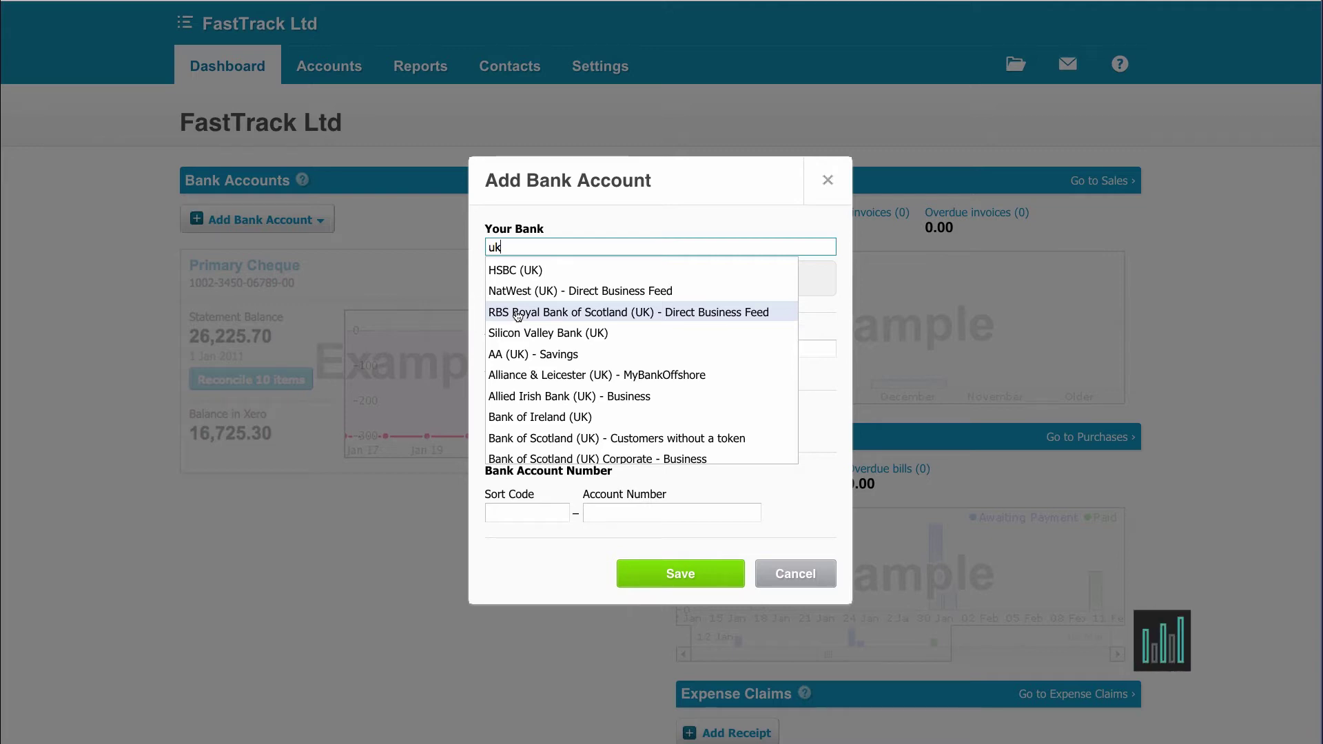
# Save an HSBC (UK) account named 'HSBC Current Account' with its sort code and account number
pyautogui.click(514, 273)
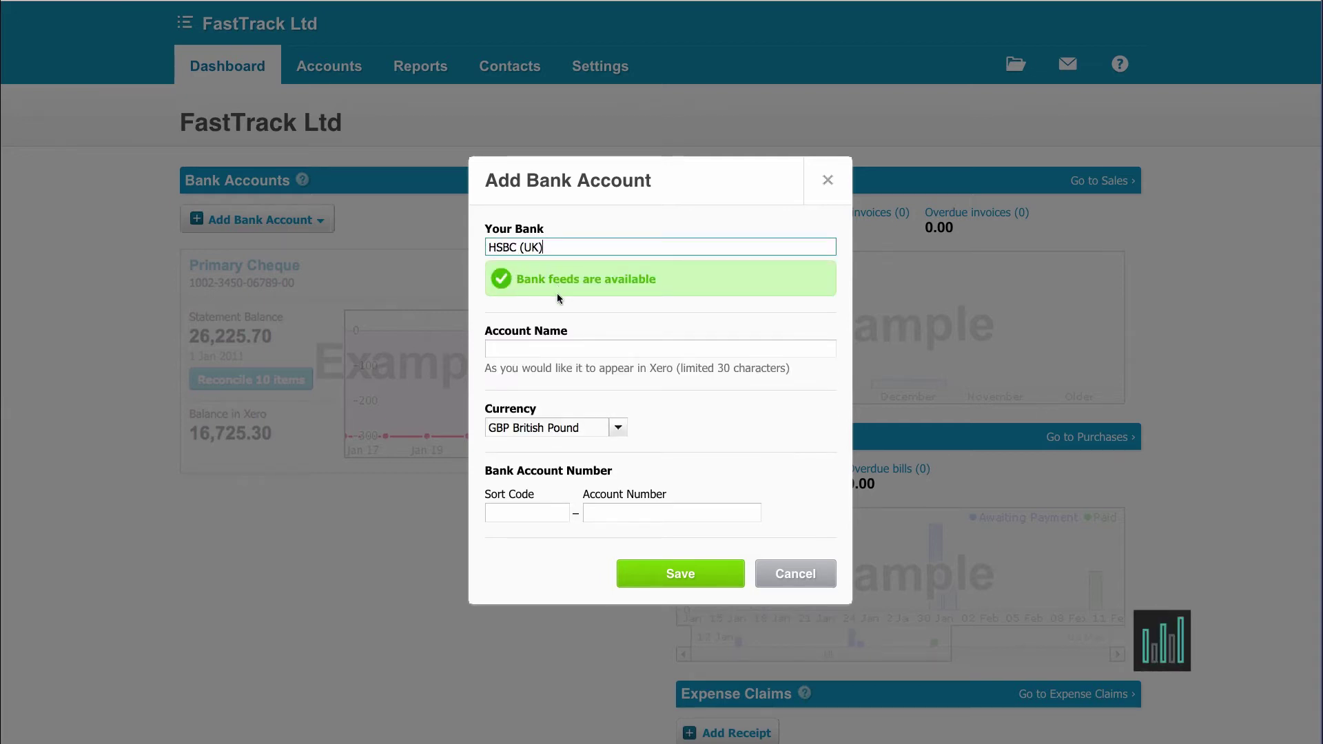
pyautogui.click(519, 346)
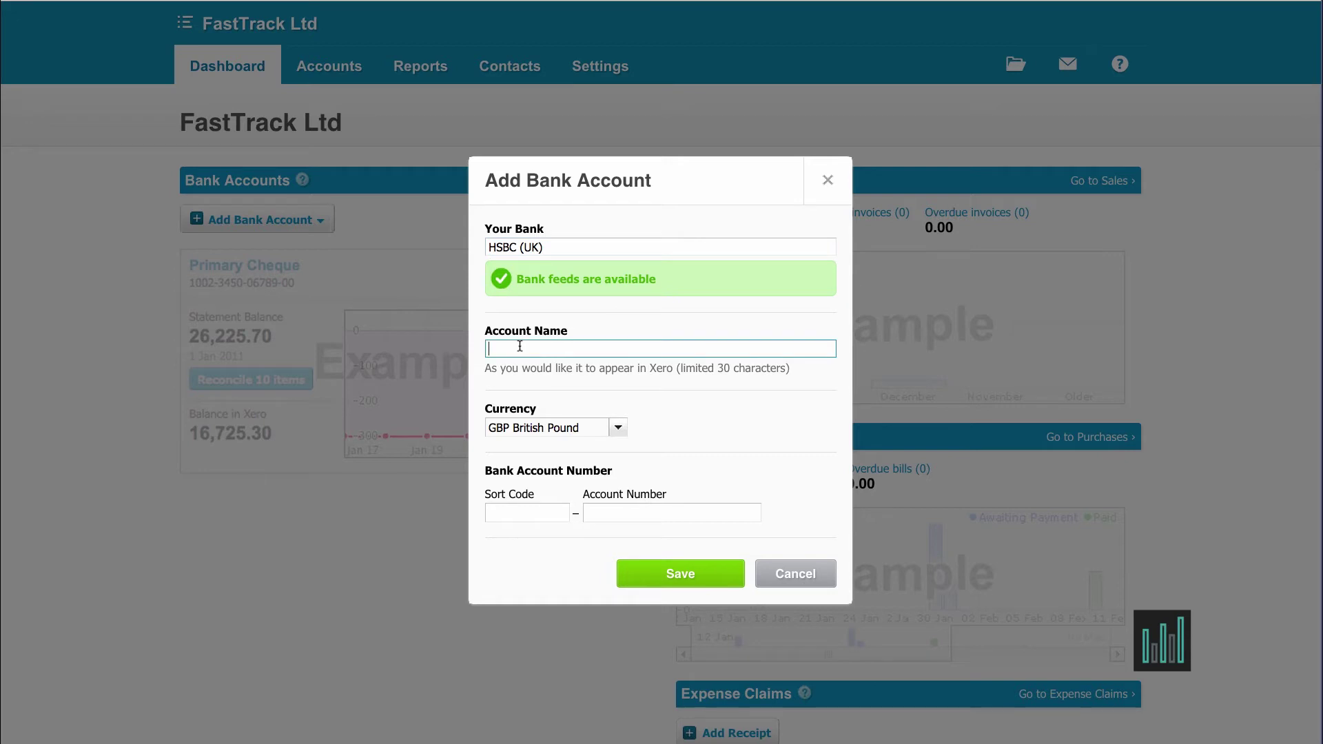
pyautogui.write('HSBC Current Account')
pyautogui.click(503, 513)
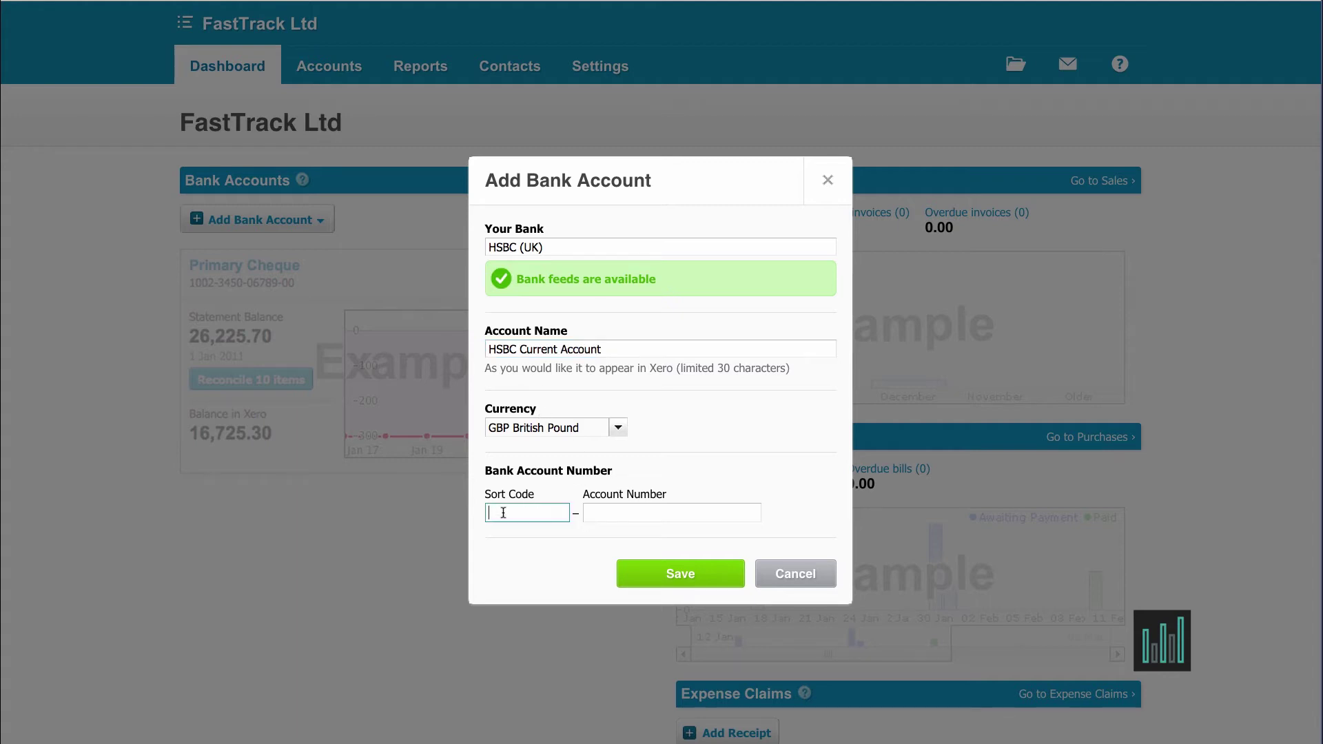
pyautogui.write('00-11-22')
pyautogui.press('Tab')
pyautogui.write('12345678')
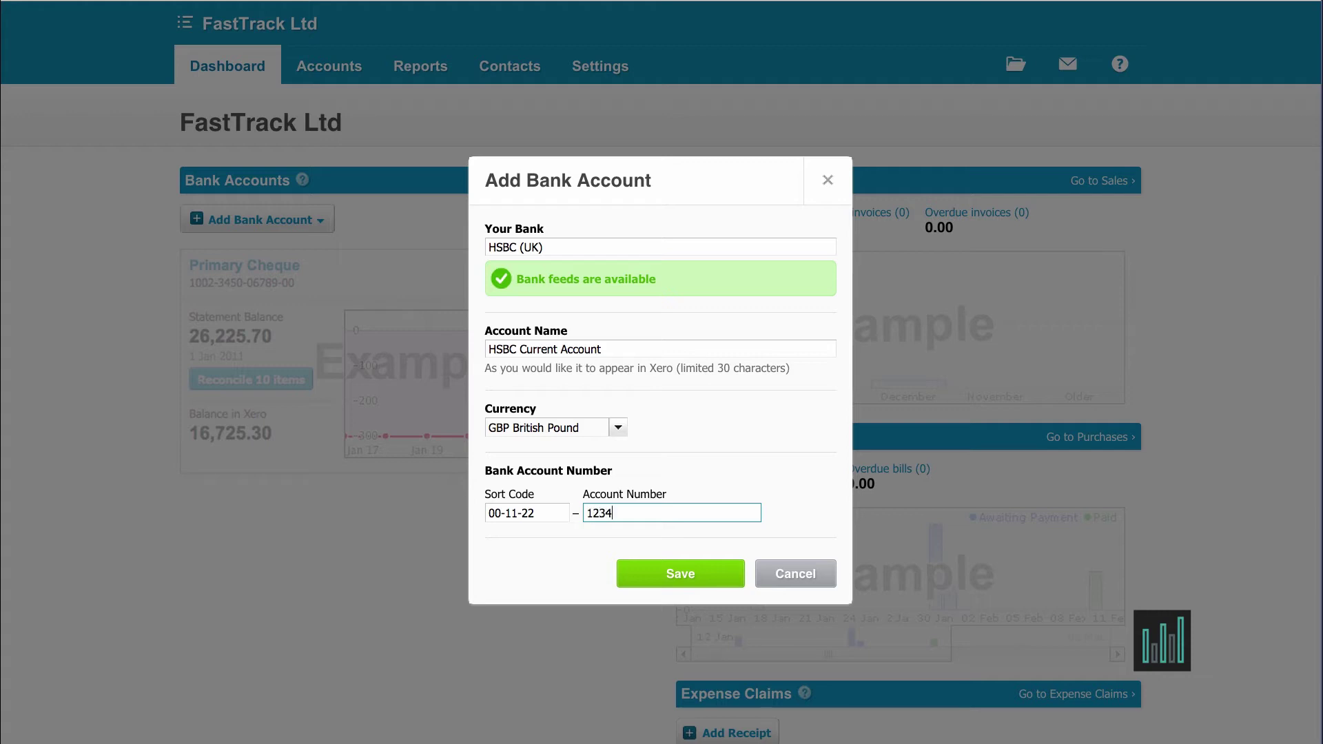
pyautogui.click(646, 577)
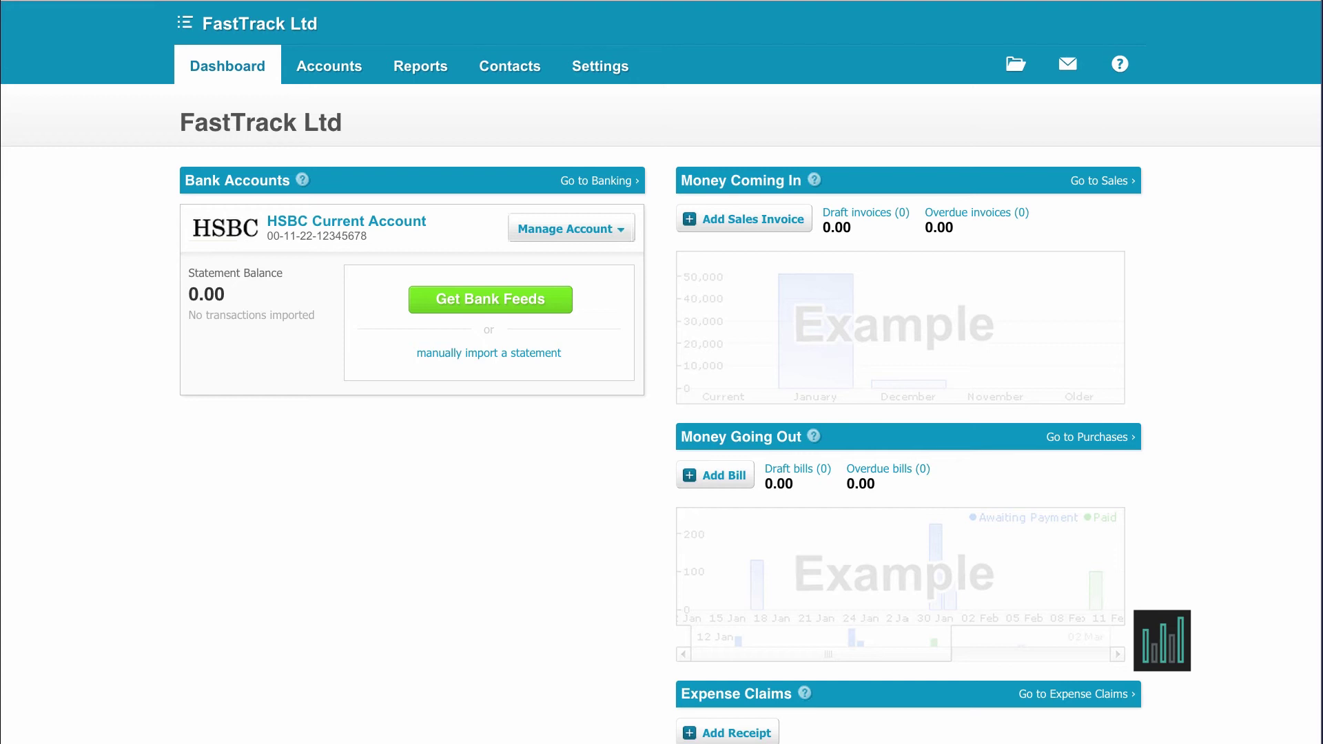
# From Accounts > Bank Accounts, start adding another ordinary bank account
pyautogui.click(340, 73)
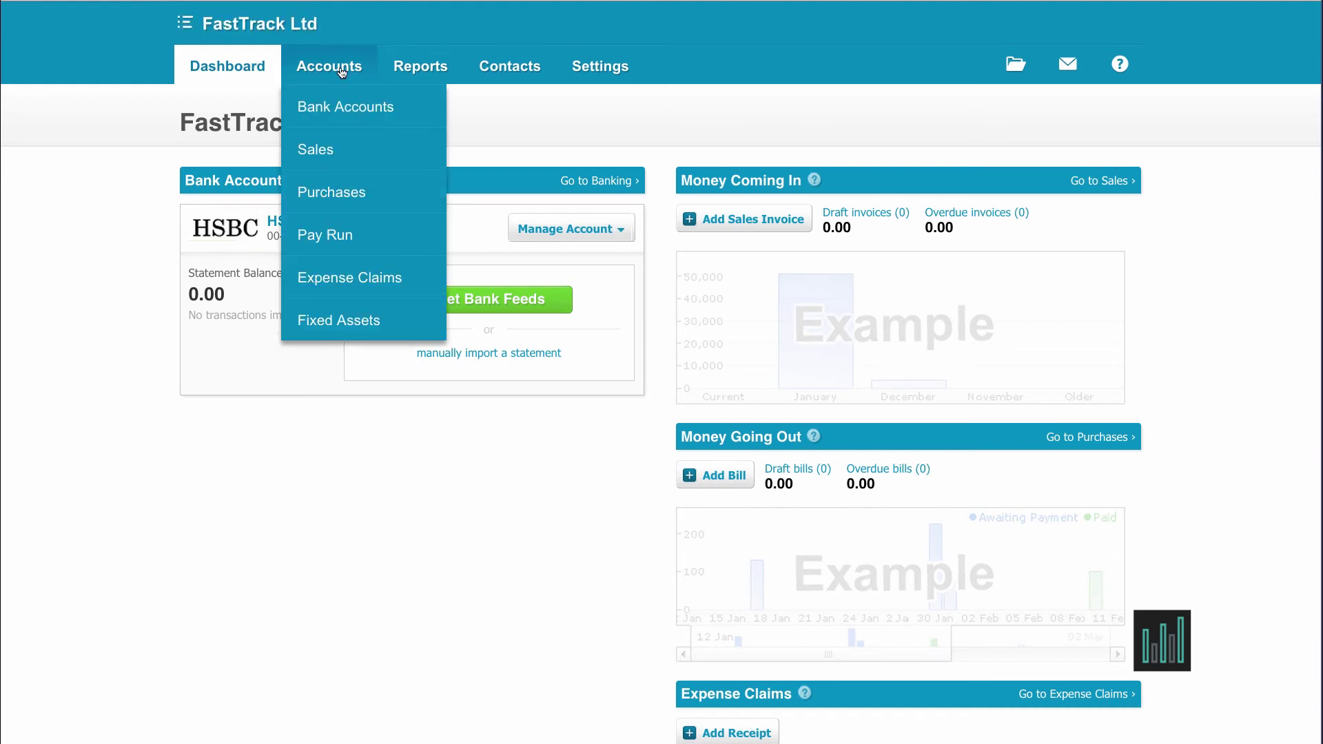
pyautogui.click(338, 107)
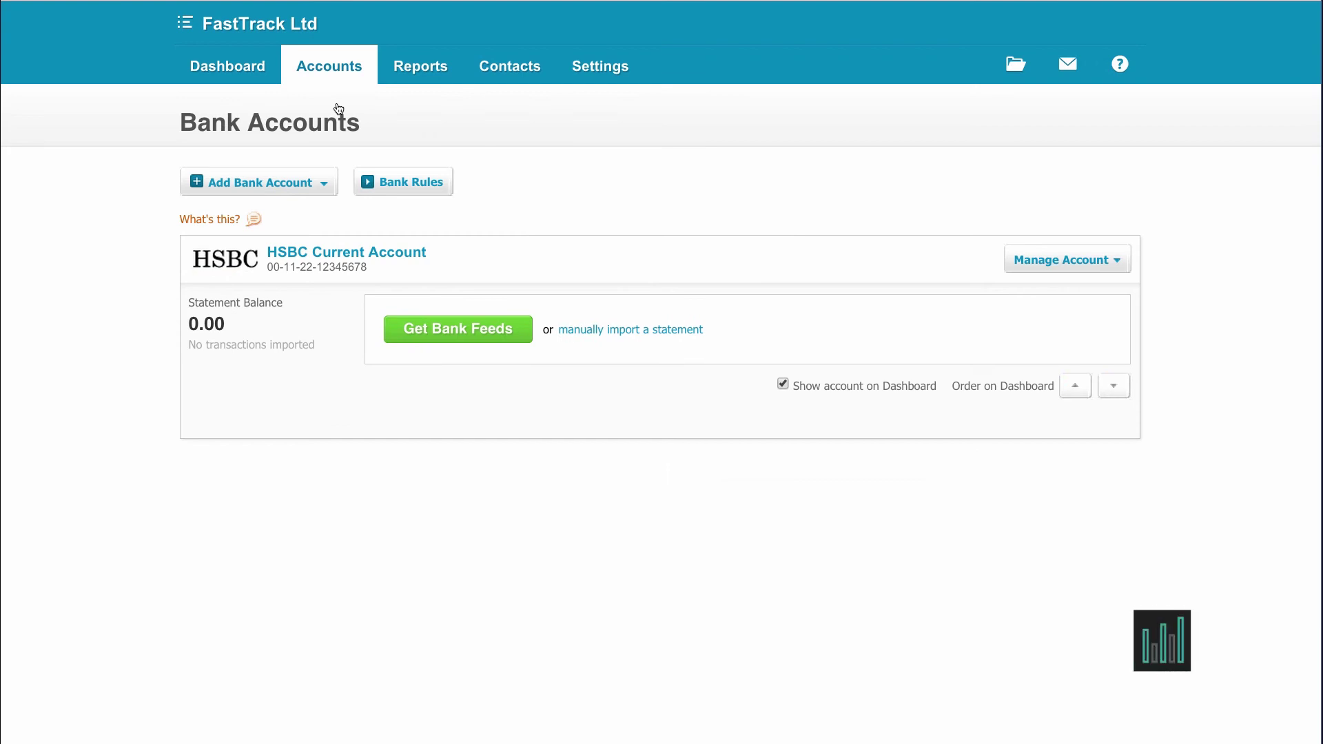
pyautogui.click(312, 193)
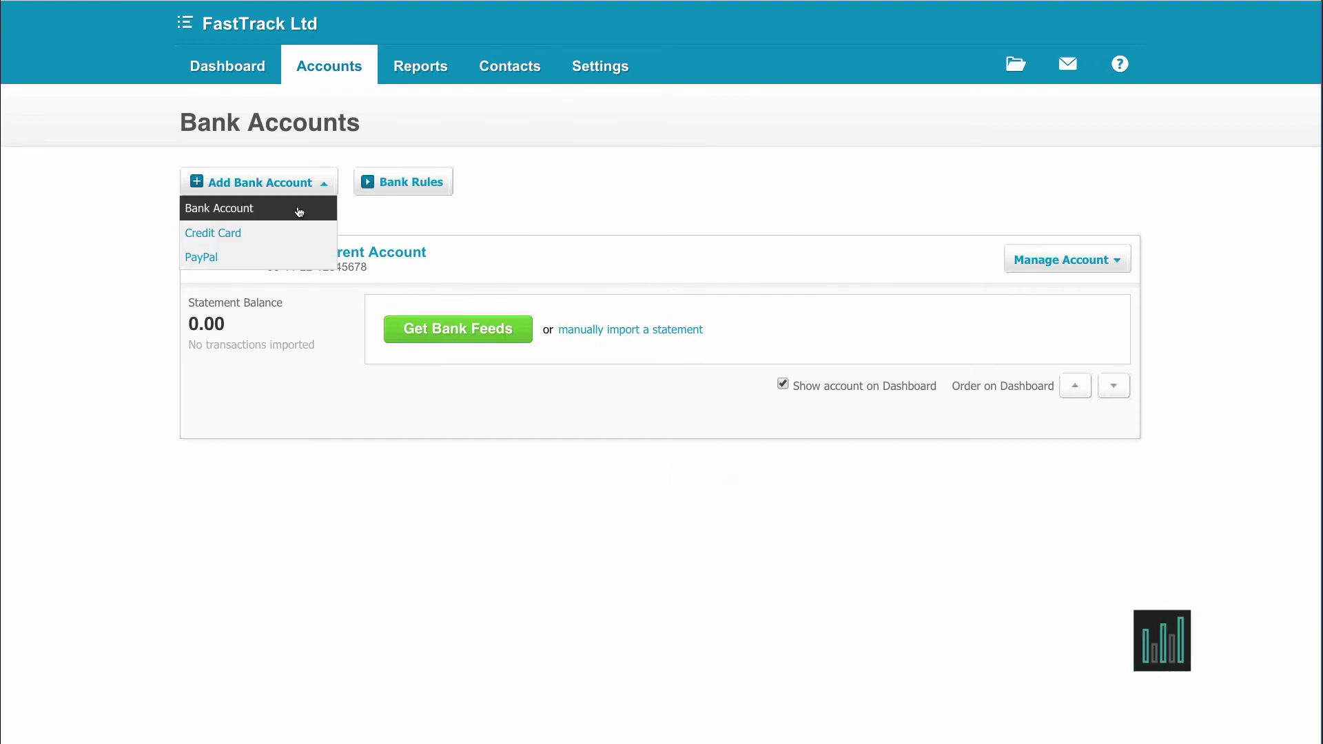
pyautogui.click(296, 207)
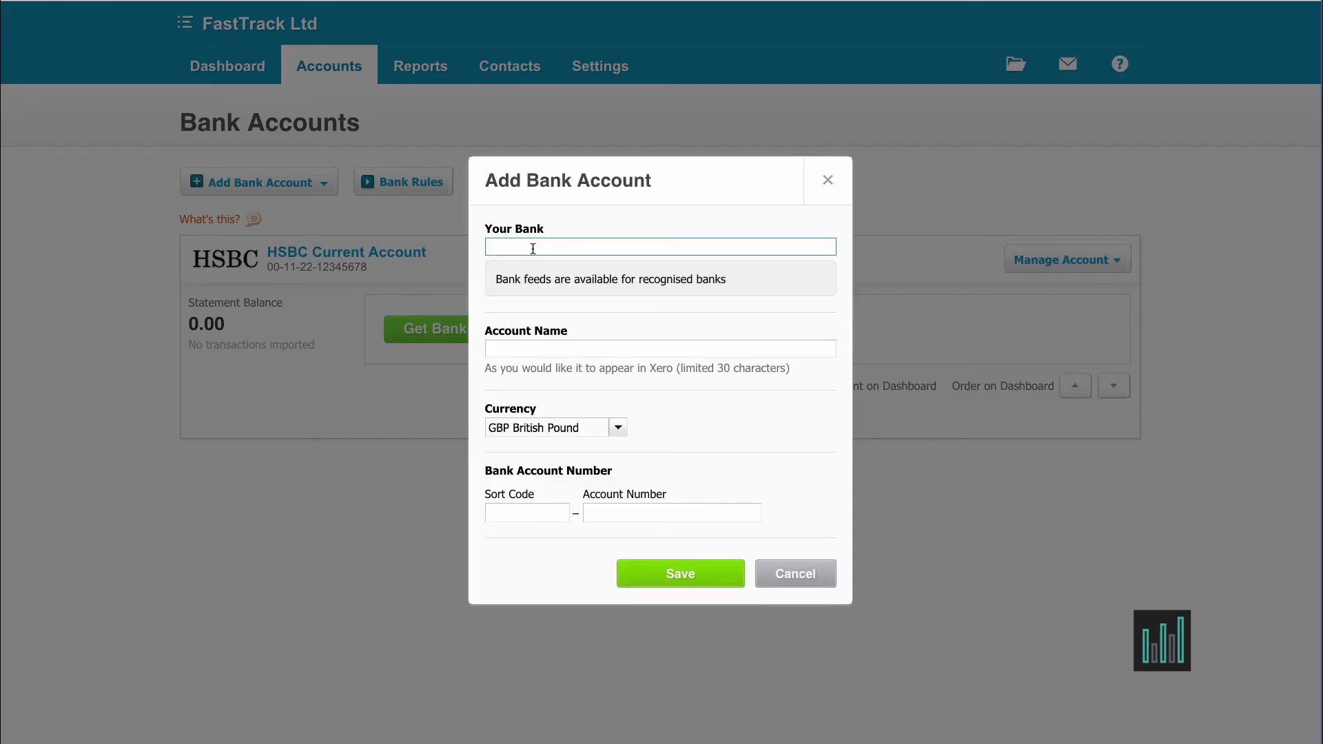
# Search 'uk' and select Santander (UK) - Online Business Banking as the bank
pyautogui.write('uk')
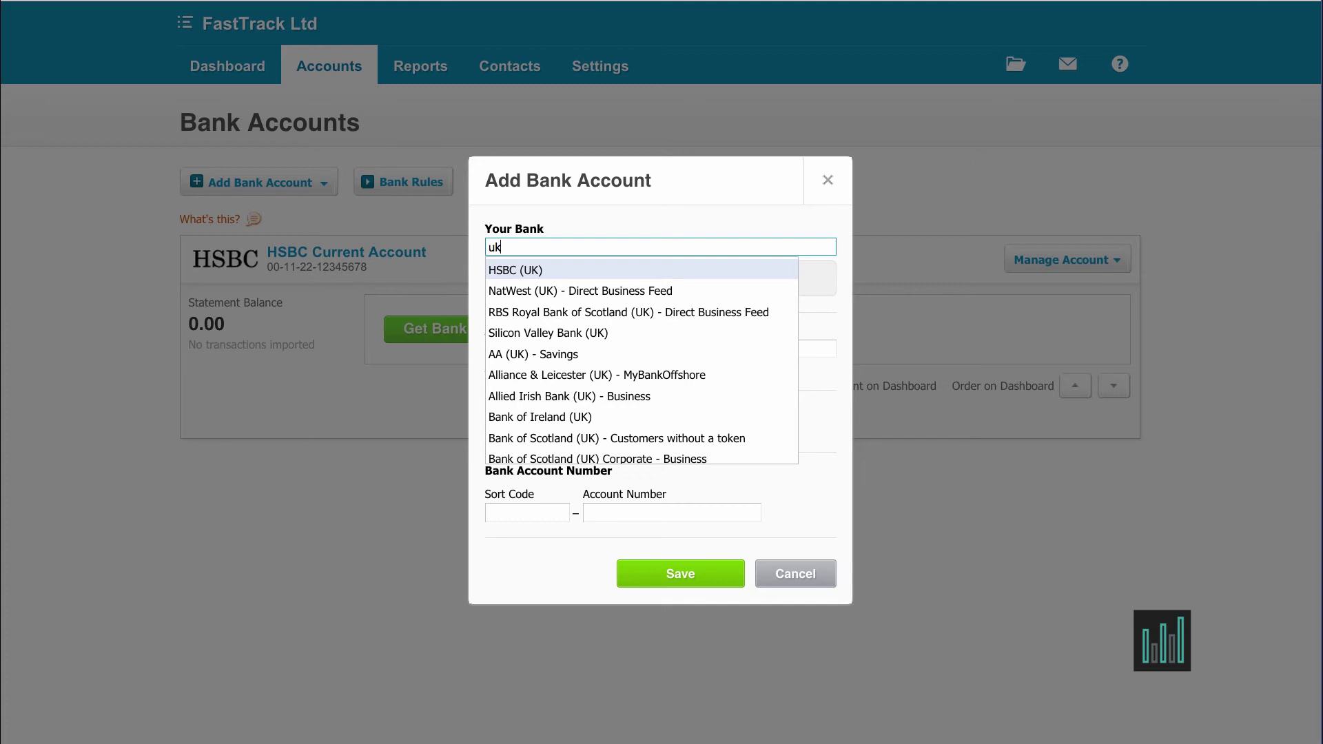
pyautogui.scroll(-3, 720, 356)
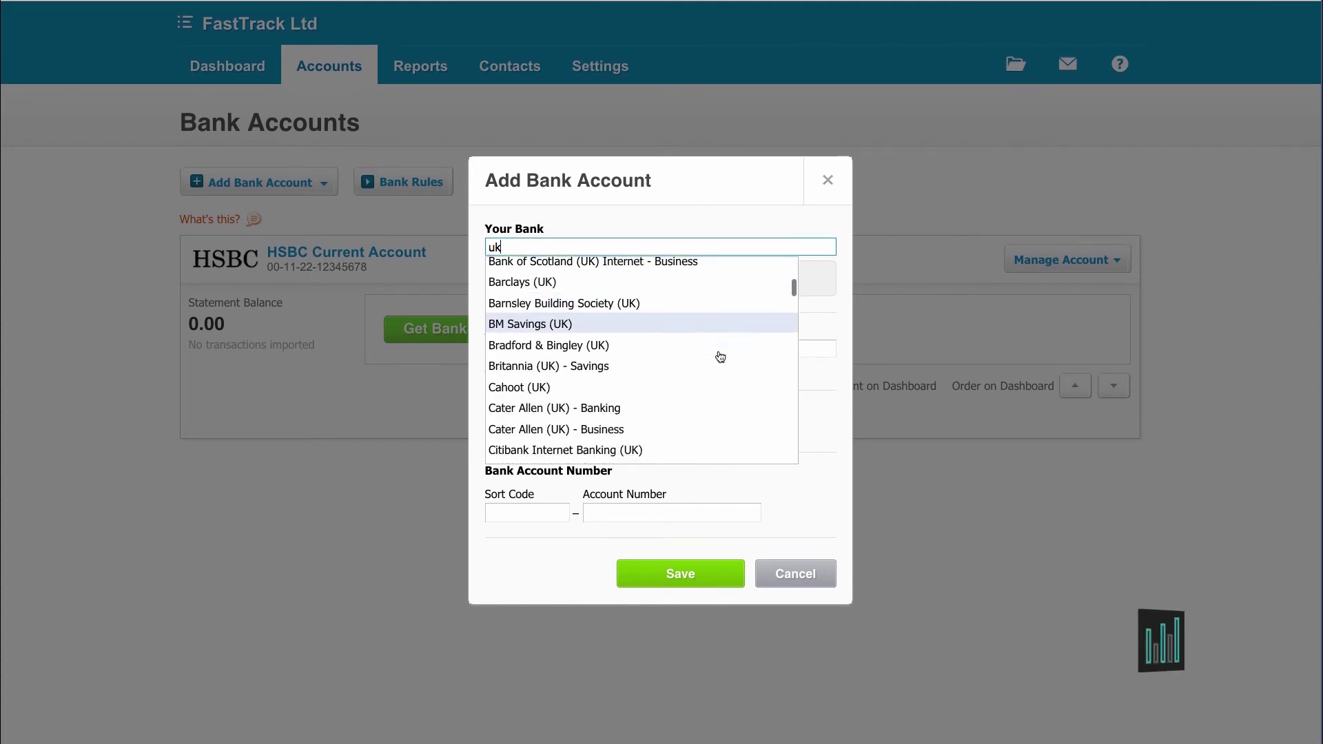
pyautogui.scroll(-9, 720, 356)
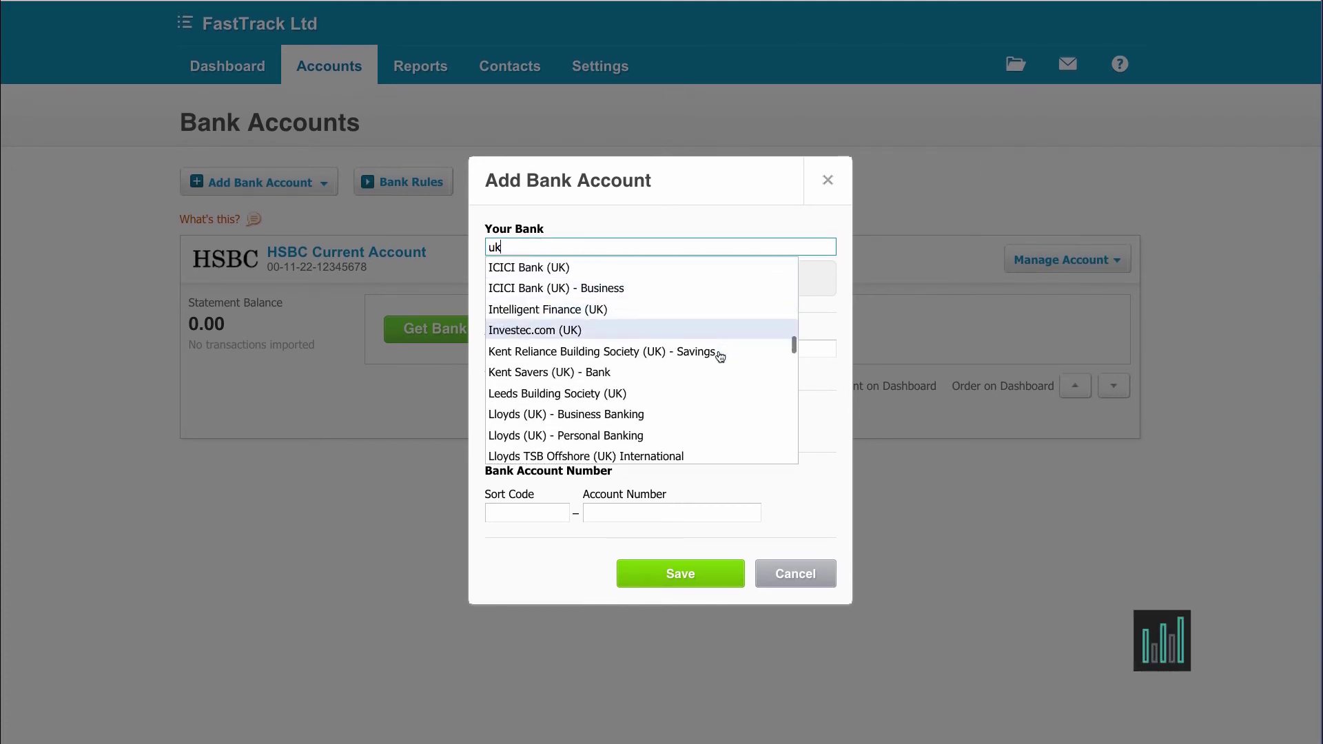
pyautogui.scroll(-9, 720, 356)
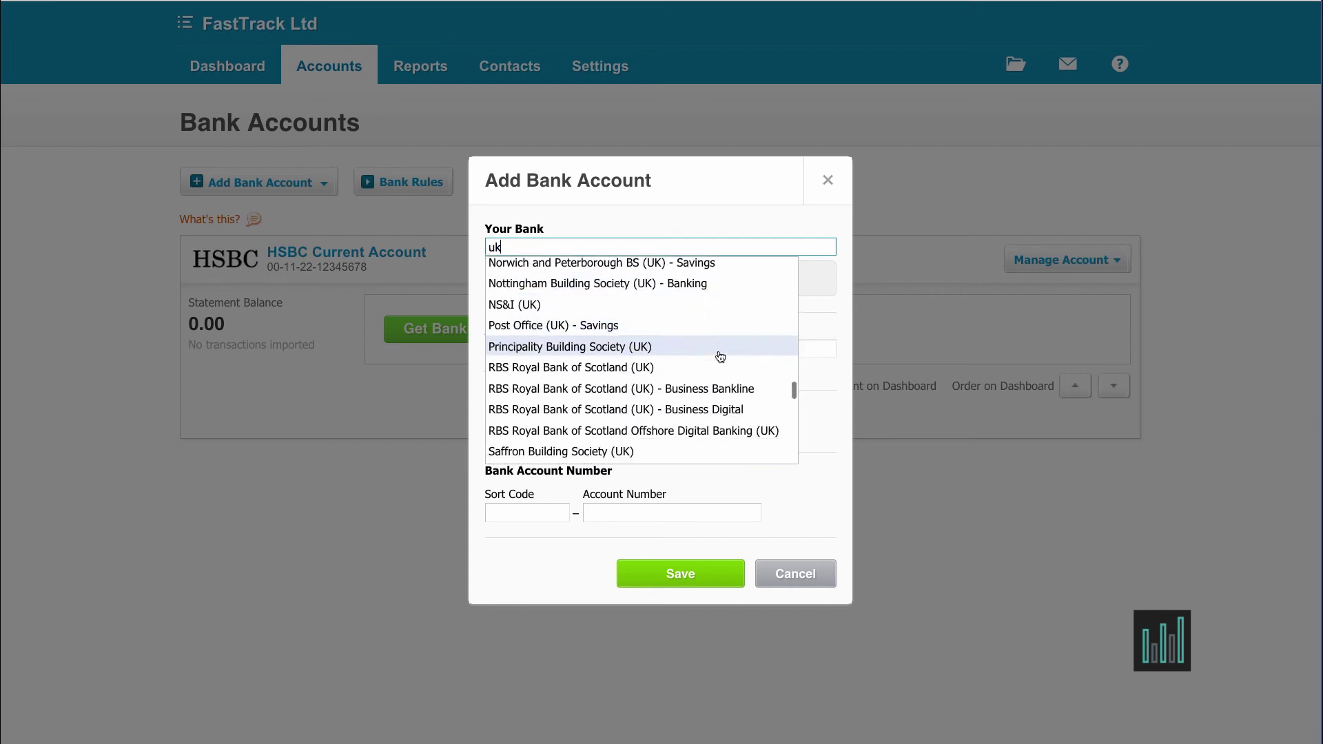
pyautogui.scroll(-5, 717, 355)
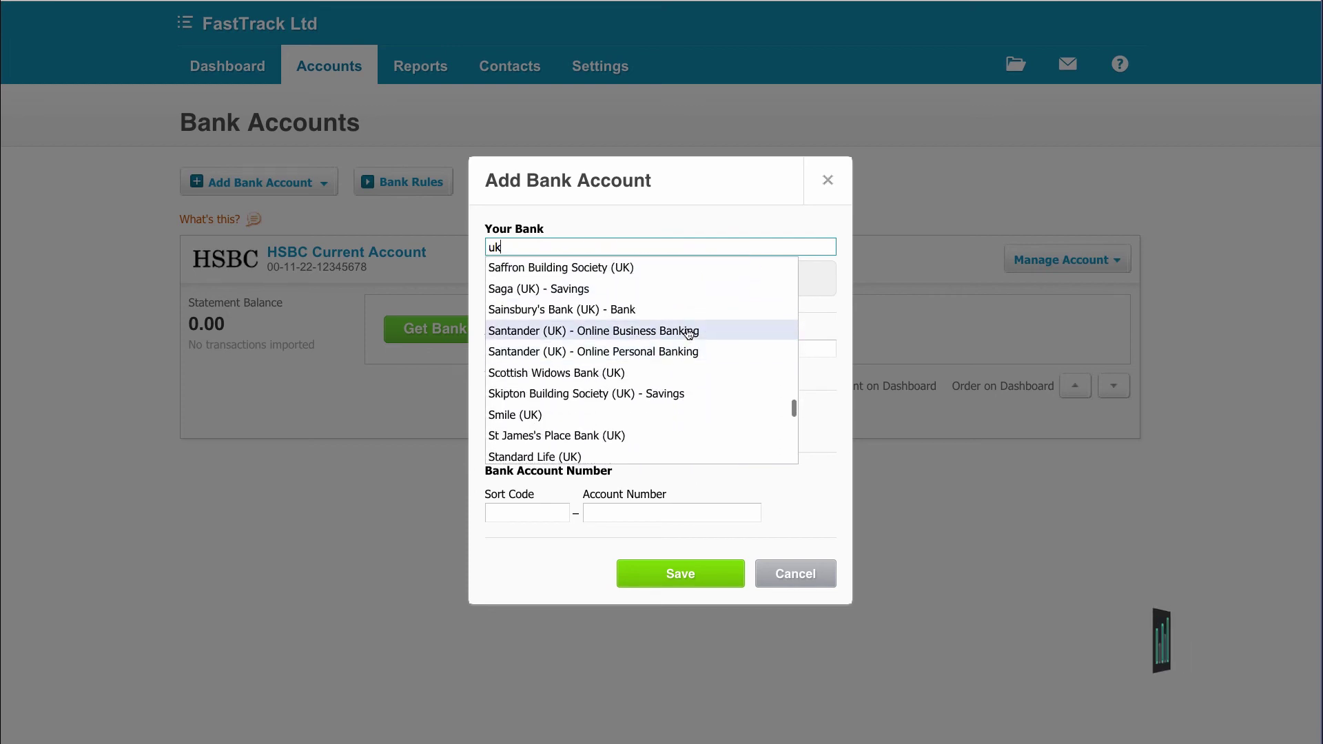
pyautogui.click(689, 332)
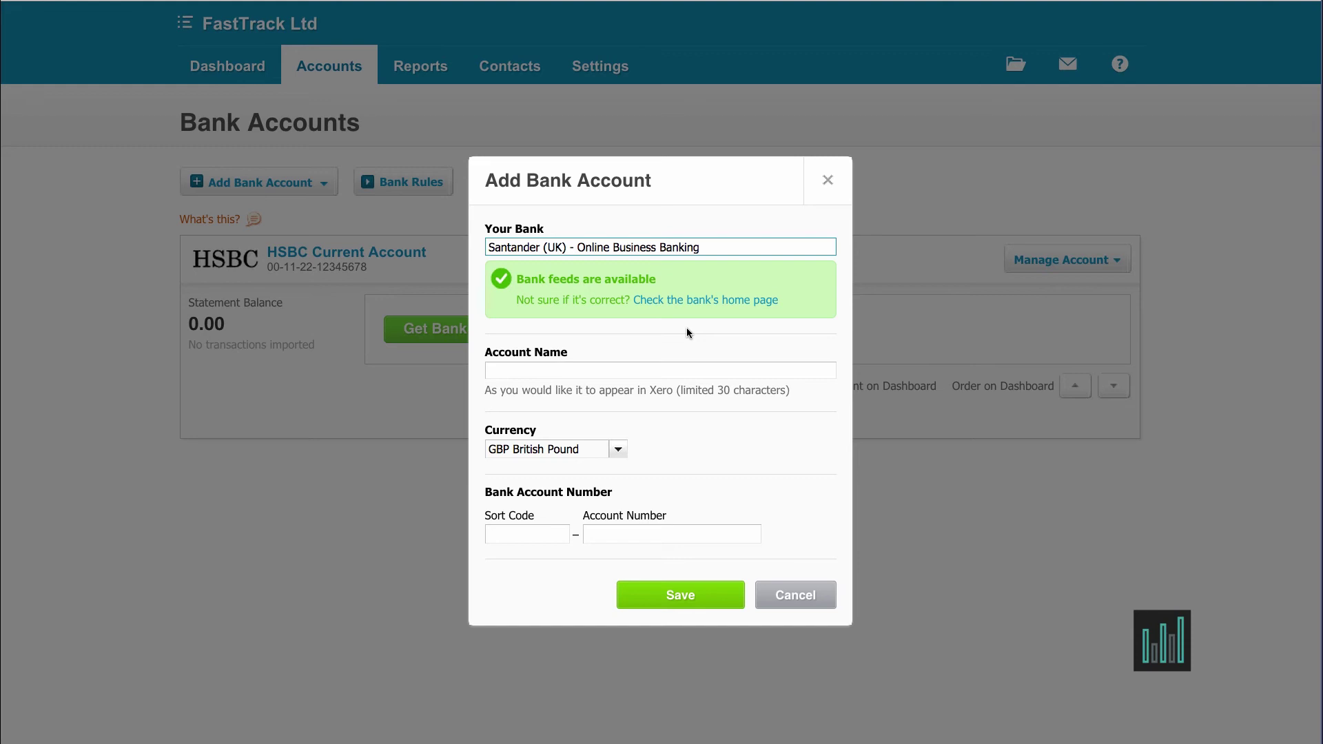
# Save the account as 'Santander Savings Account' with its sort code and account number
pyautogui.click(516, 365)
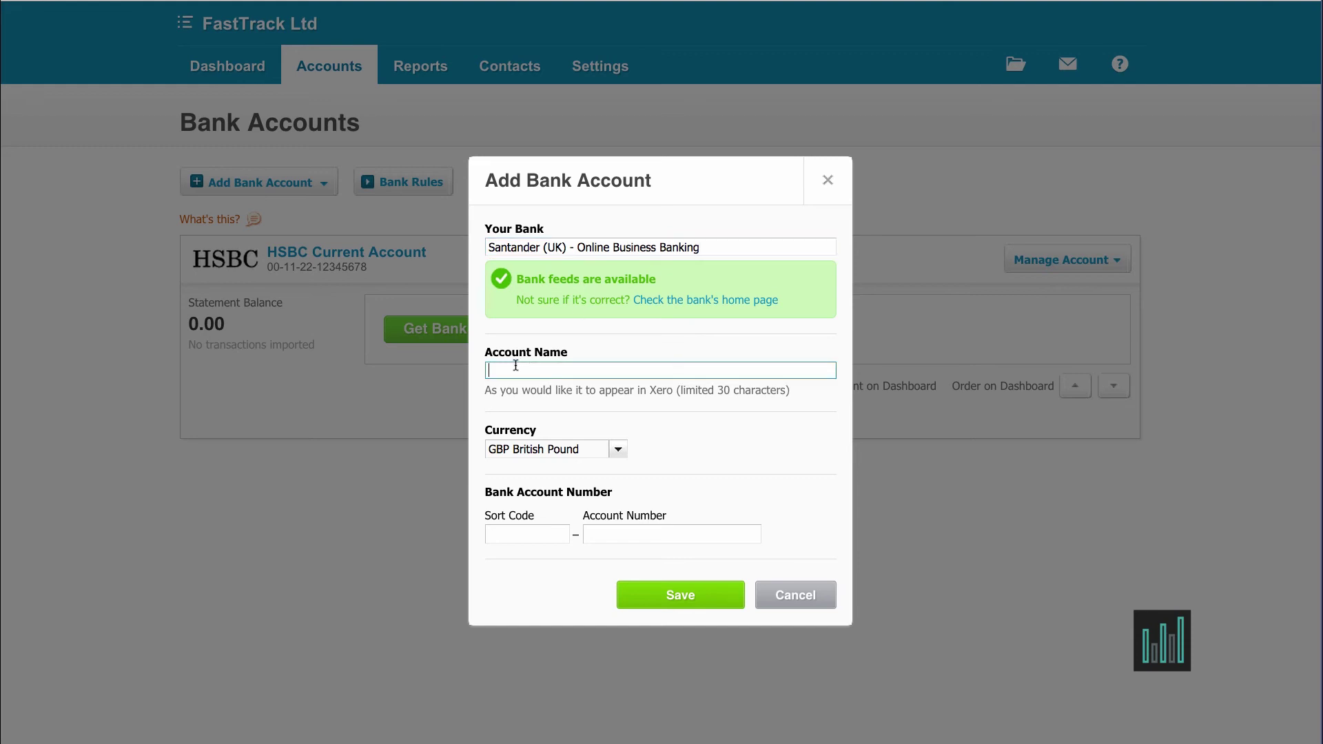
pyautogui.write('Santa')
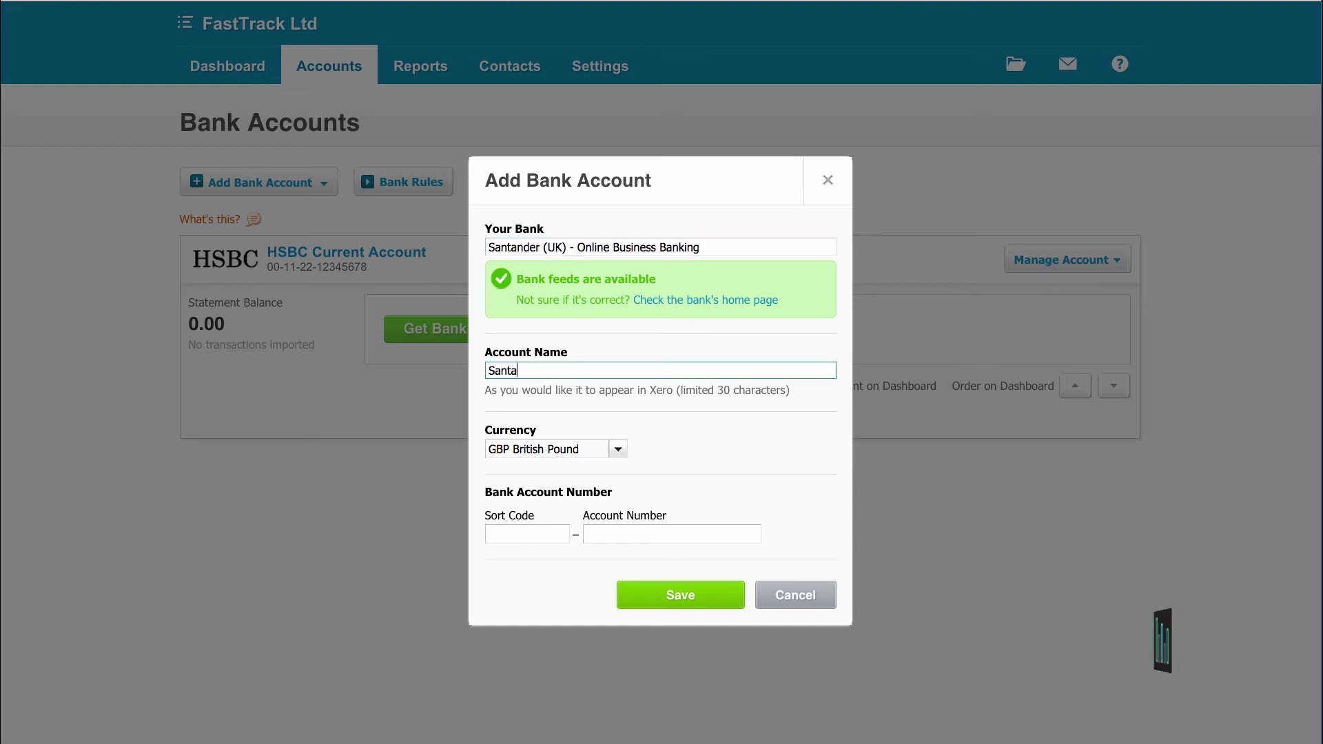
pyautogui.write('nder ')
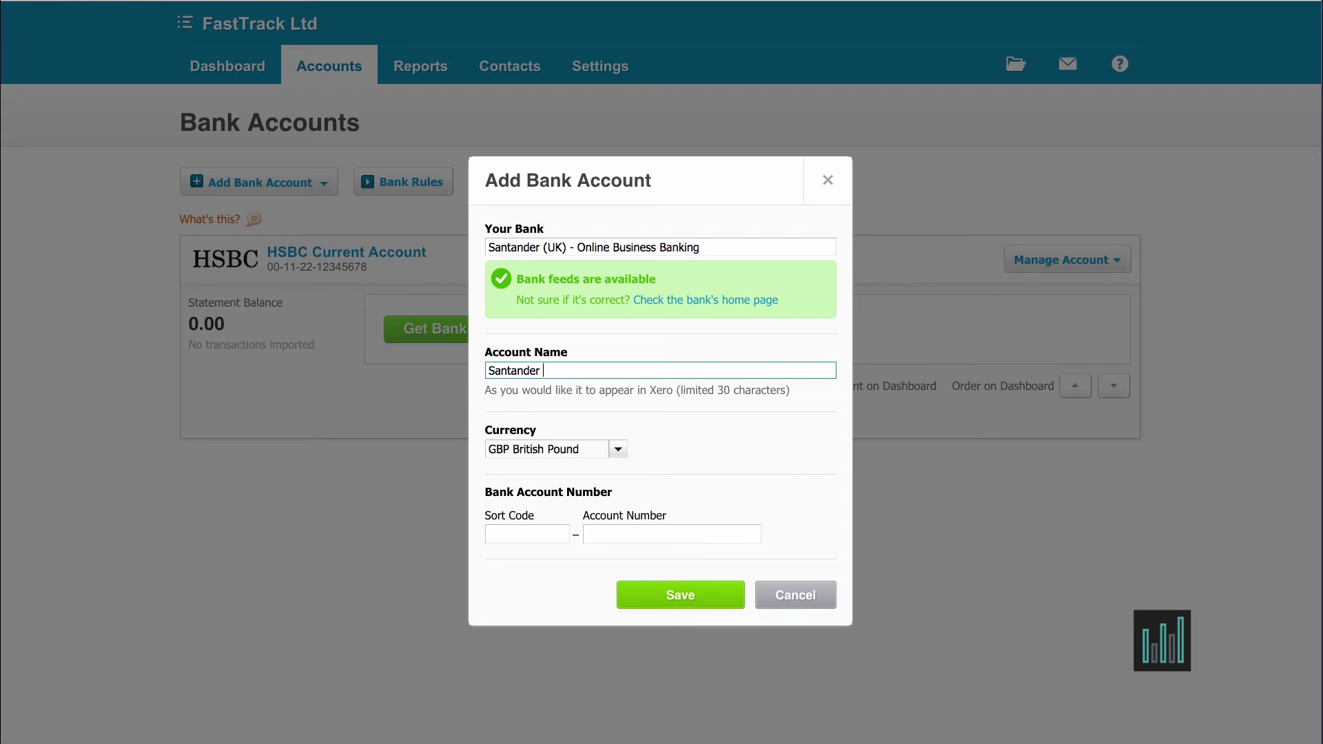
pyautogui.write('Savings Account')
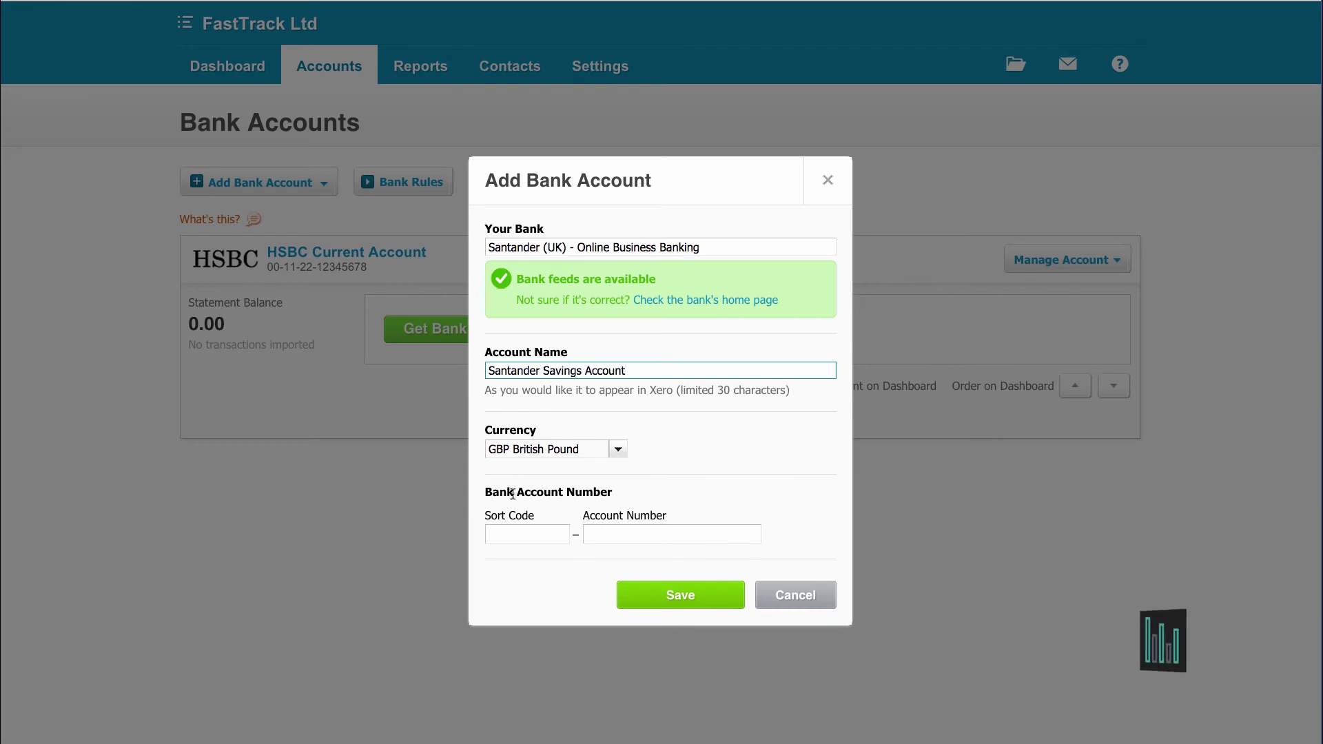
pyautogui.click(504, 542)
pyautogui.write('44-55-66')
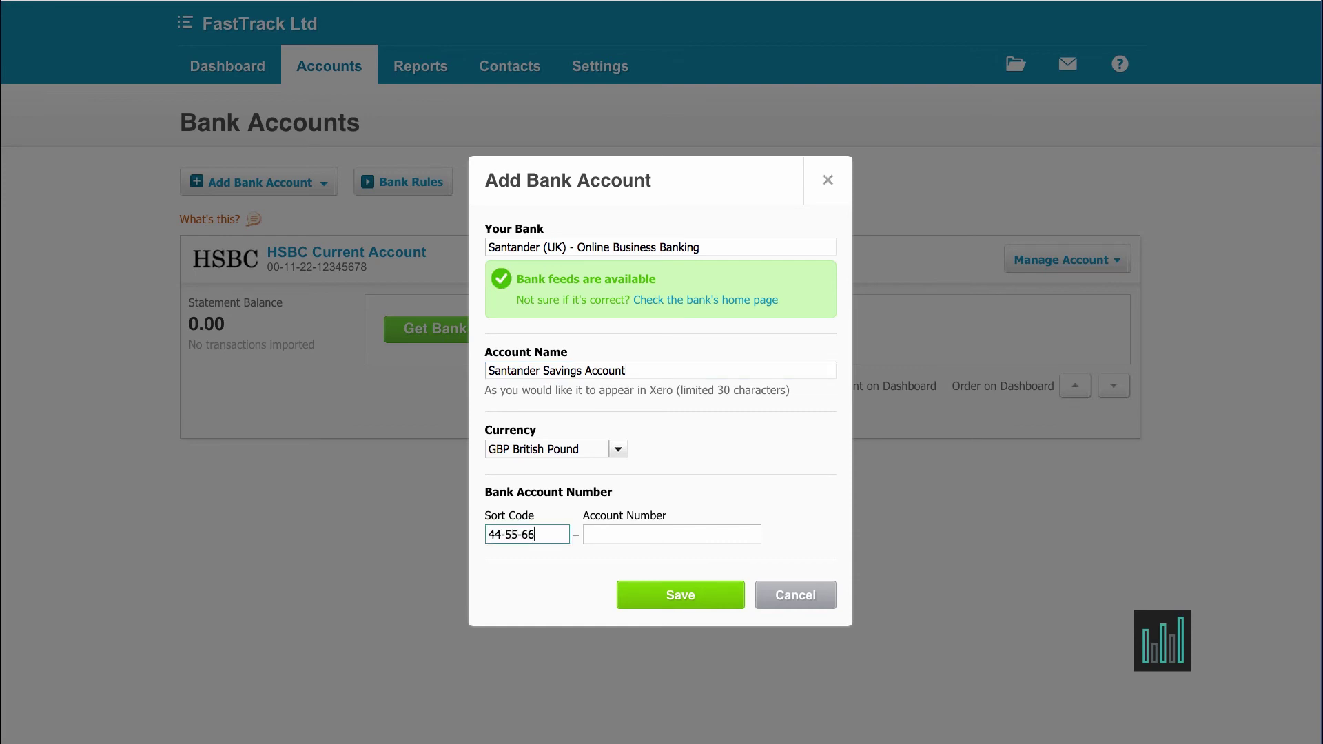
pyautogui.click(672, 534)
pyautogui.write('987654')
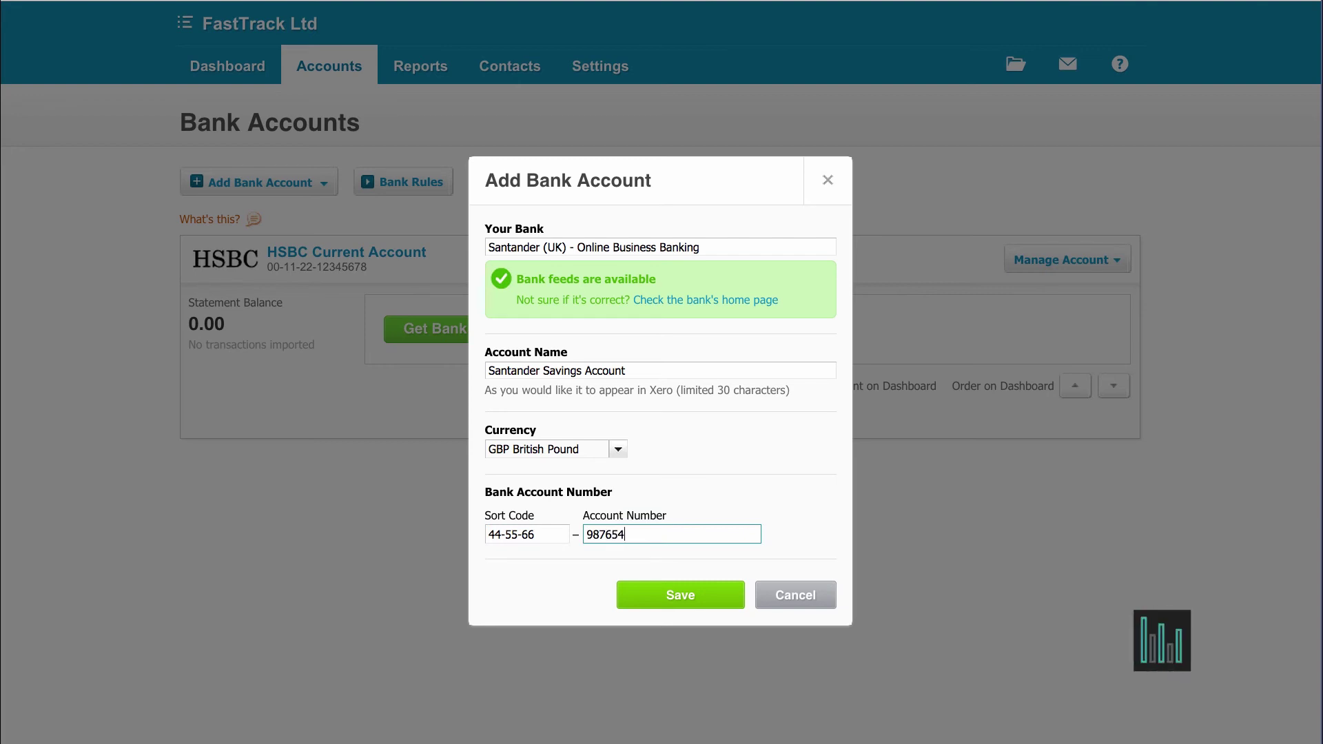
pyautogui.write('32')
pyautogui.click(643, 597)
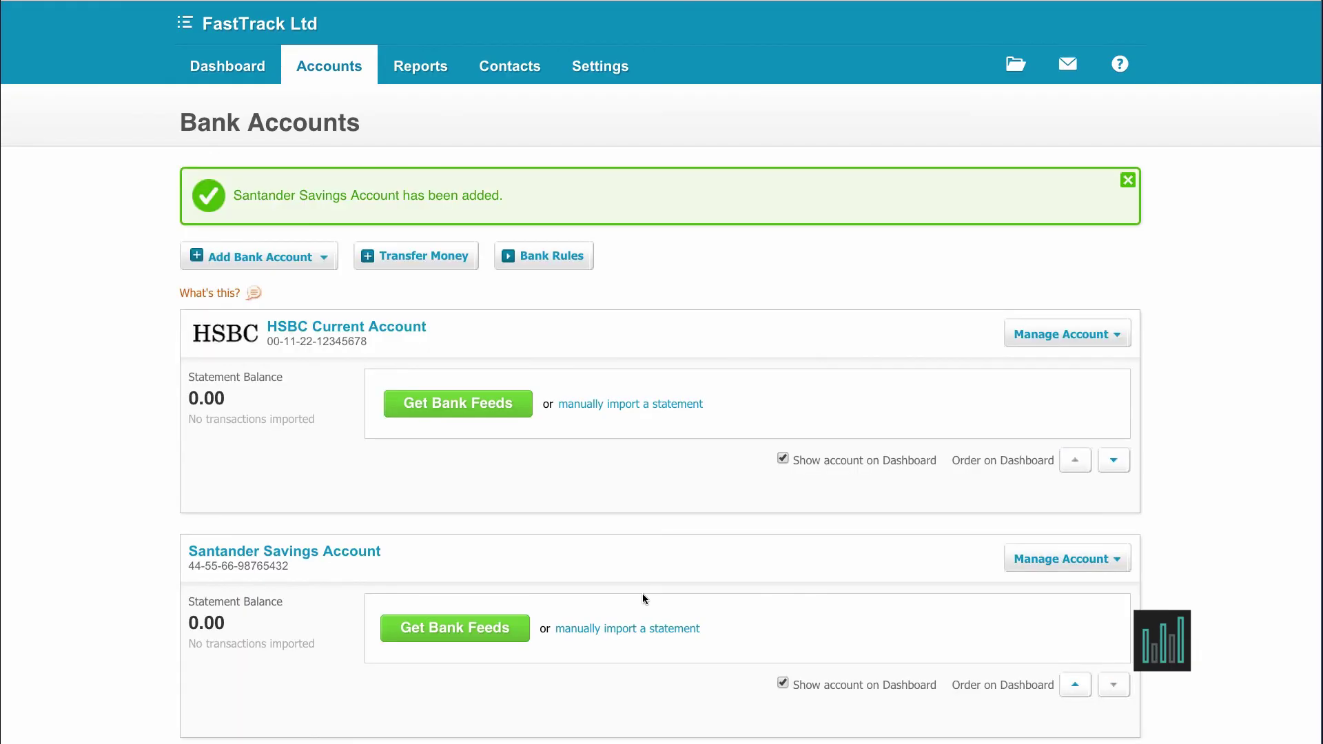
pyautogui.scroll(-2, 642, 593)
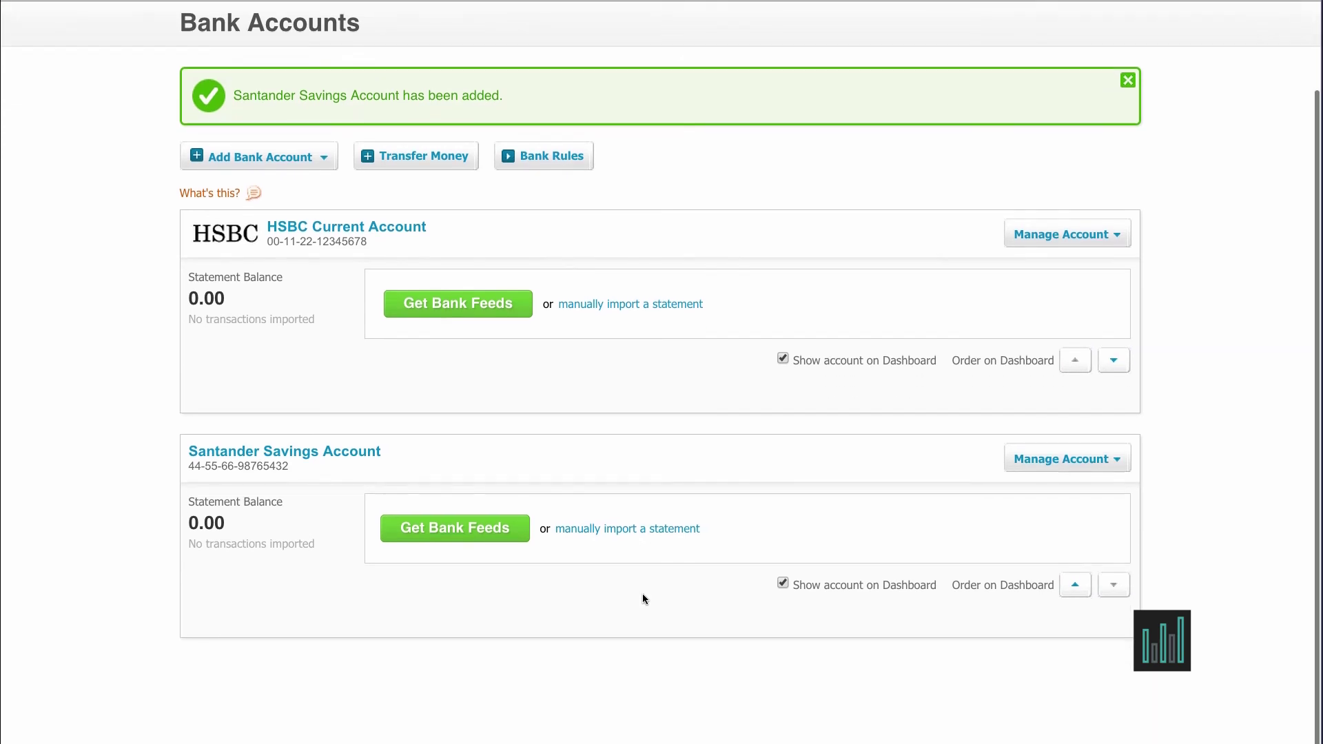
# Request bank feeds from the Santander Savings Account card via Get Bank Feeds
pyautogui.click(490, 536)
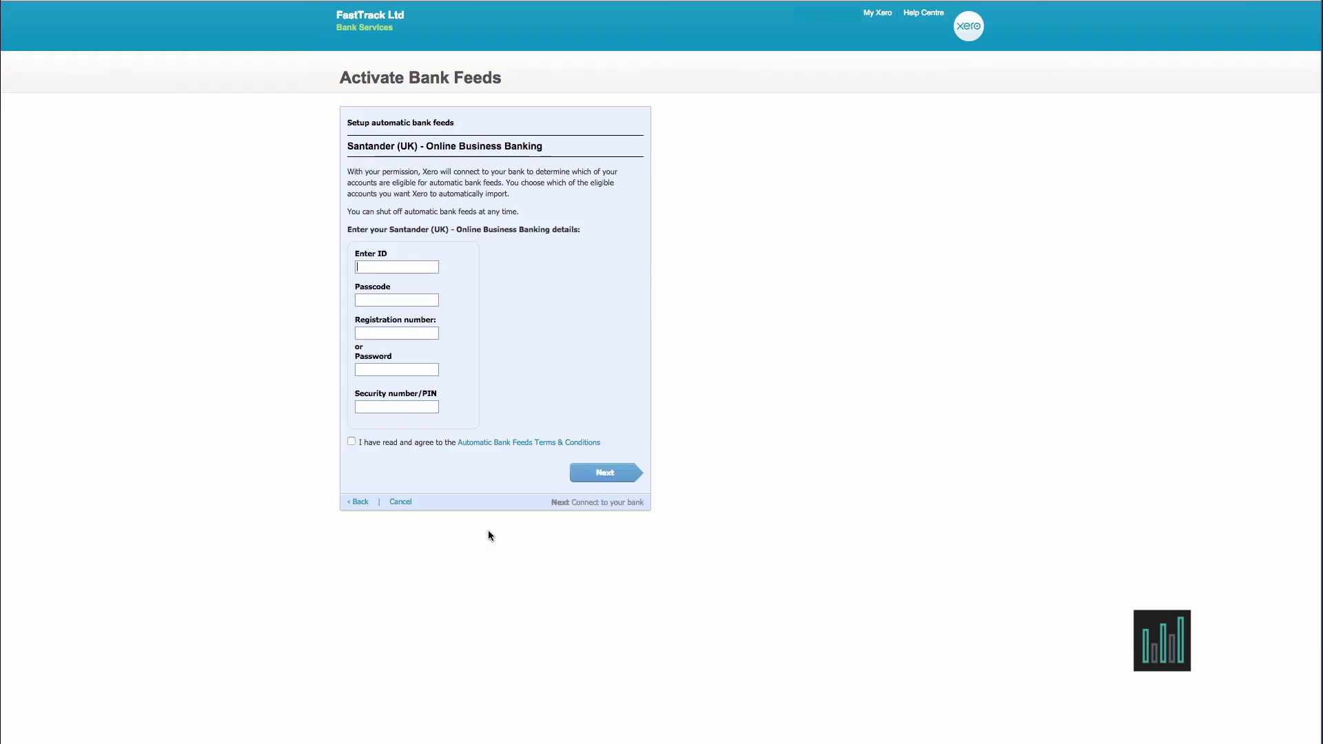